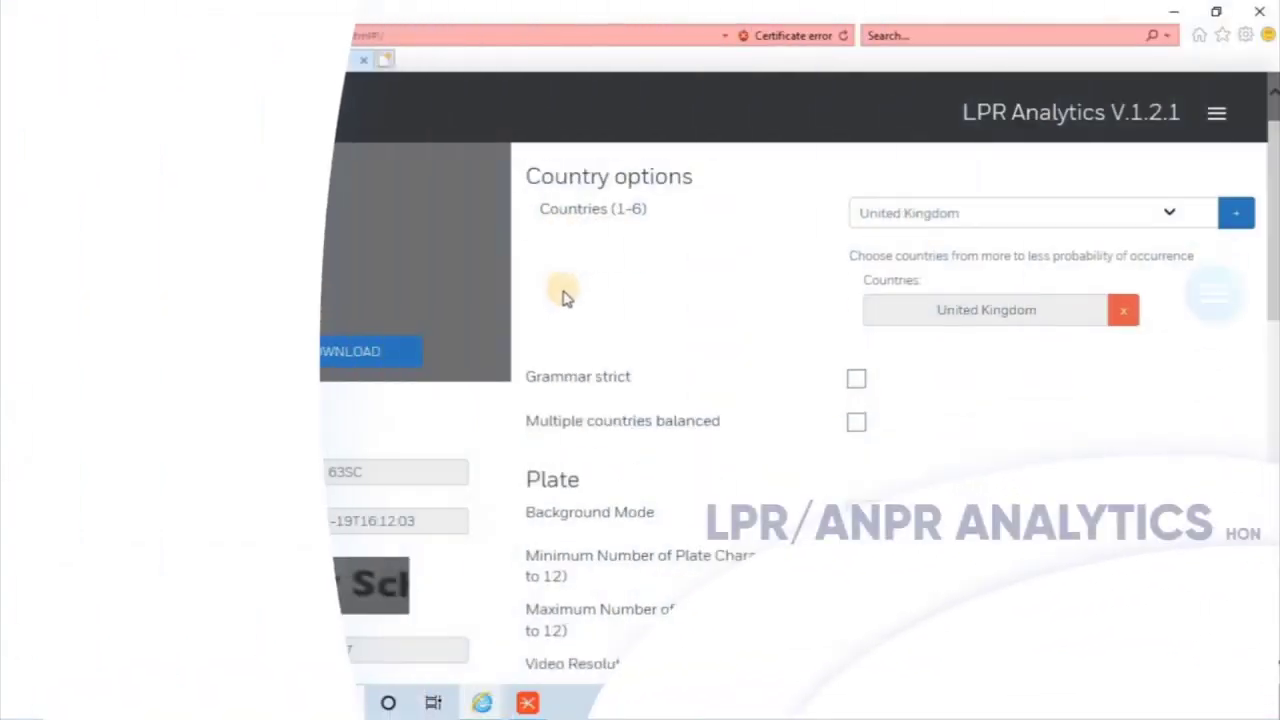
Step: Remove United Kingdom from the countries list and add Qatar
scroll(405, 470, "down", 2)
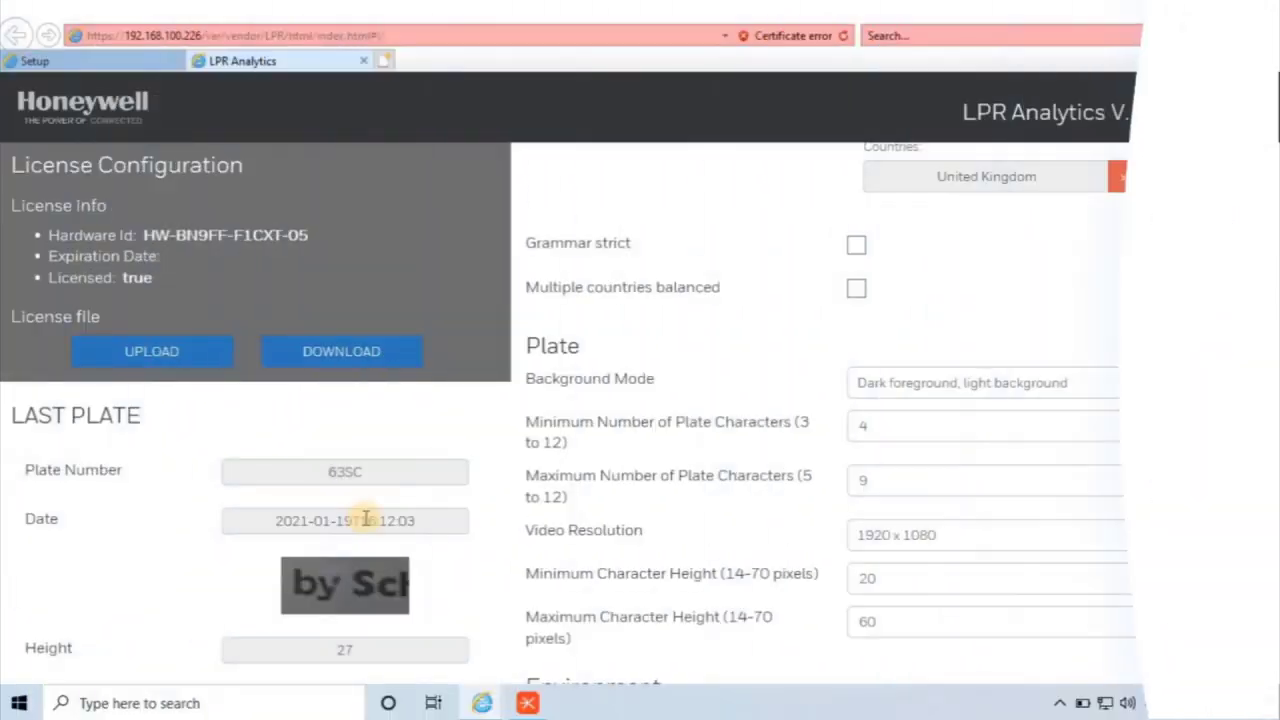
scroll(935, 377, "up", 2)
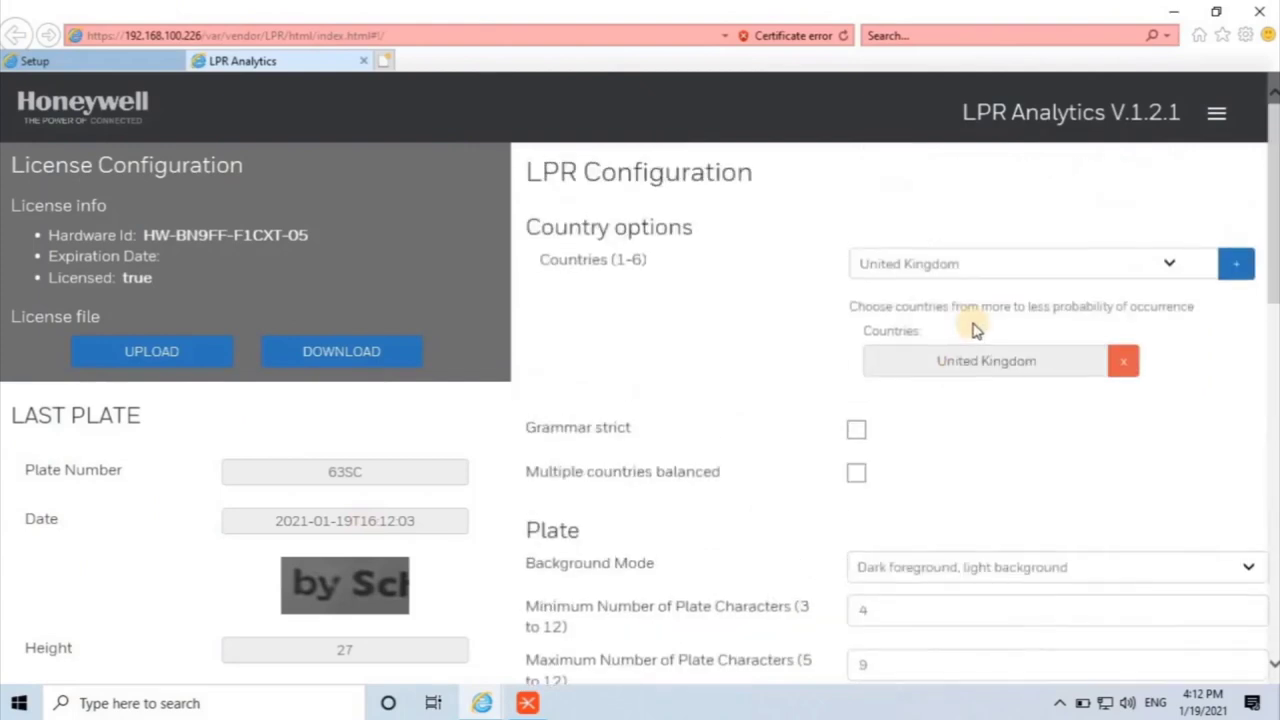
left_click(1133, 373)
left_click(1155, 264)
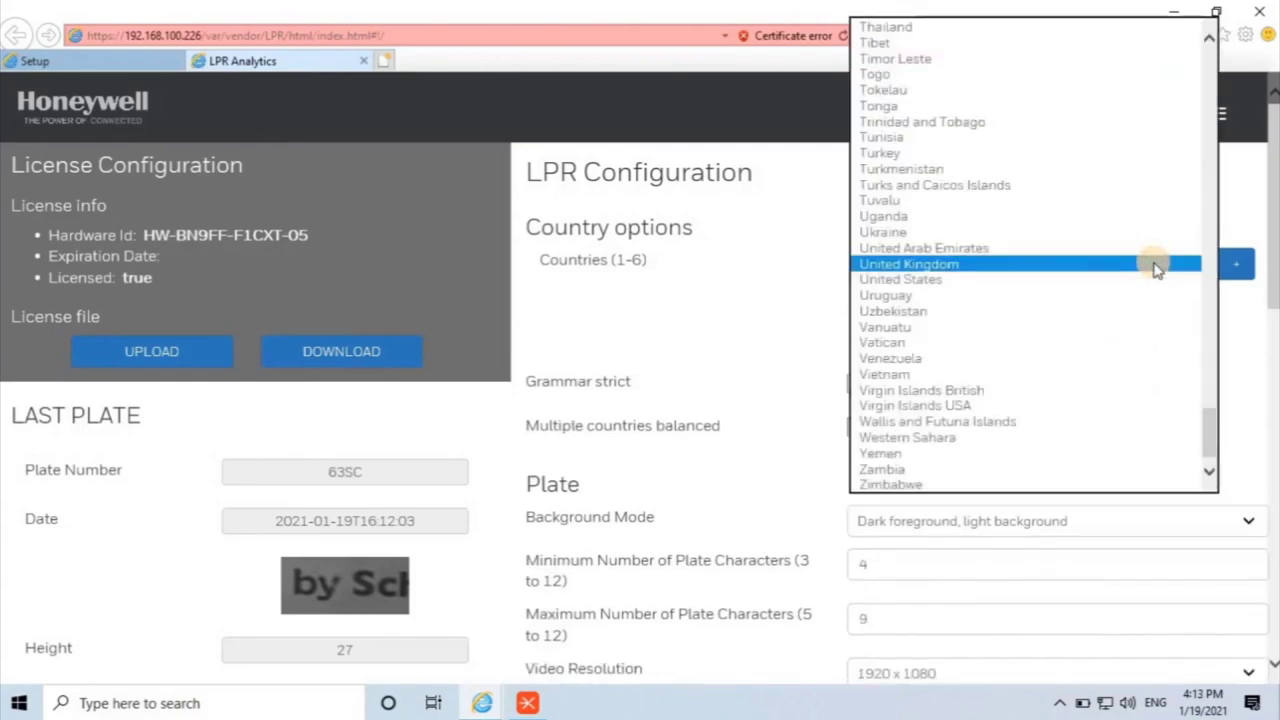
key("q")
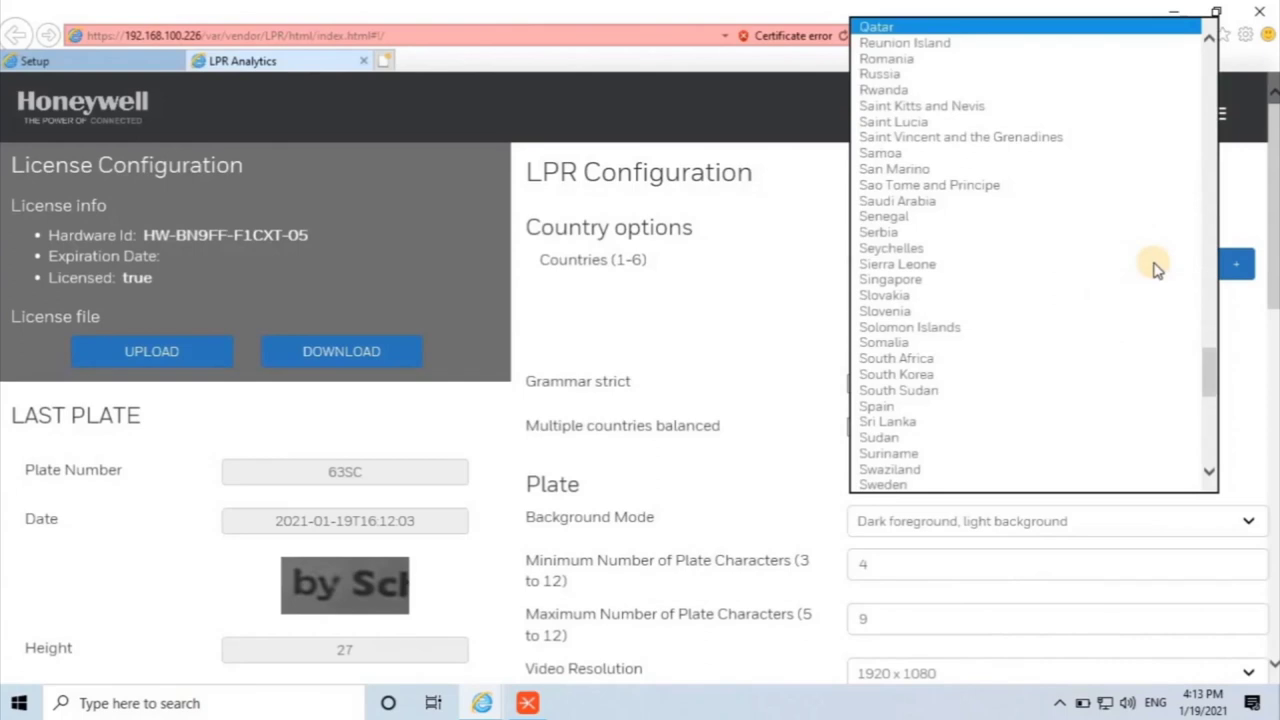
key("Return")
left_click(1238, 264)
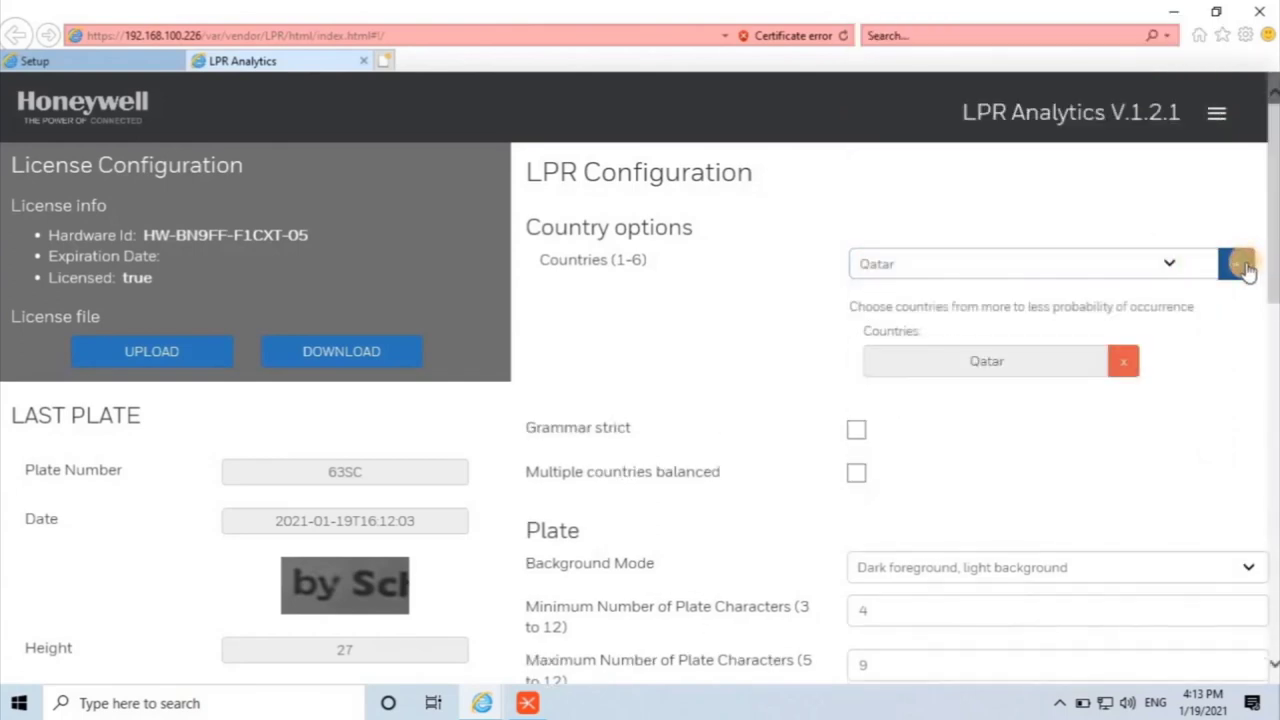
Step: Add Oman, then Saudi Arabia, to the countries list
left_click(1172, 266)
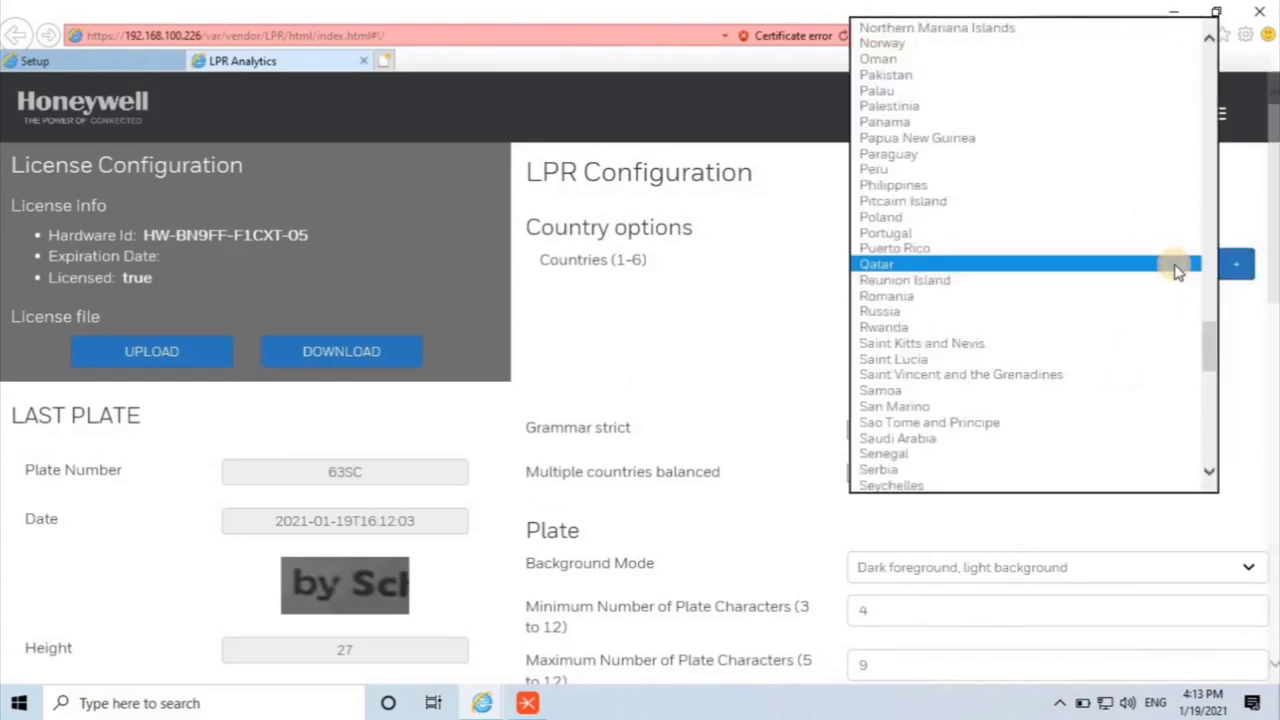
key("o")
key("Return")
left_click(1238, 264)
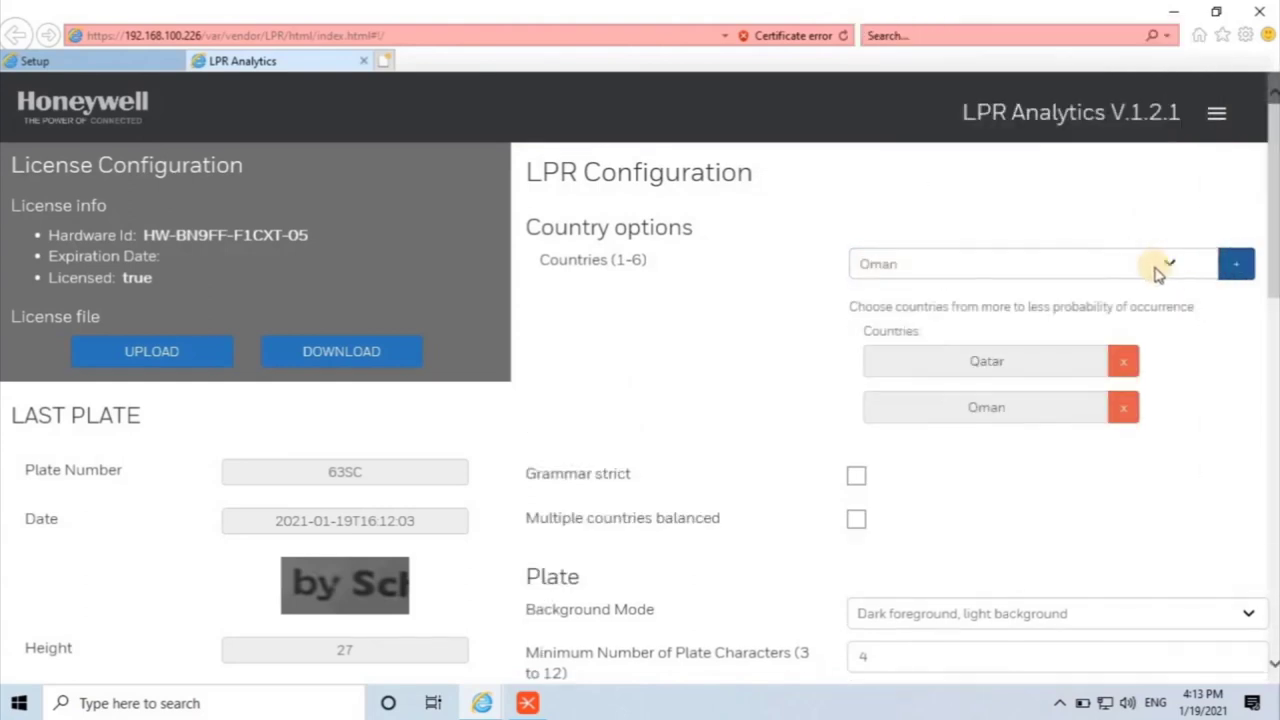
left_click(1160, 265)
key("s")
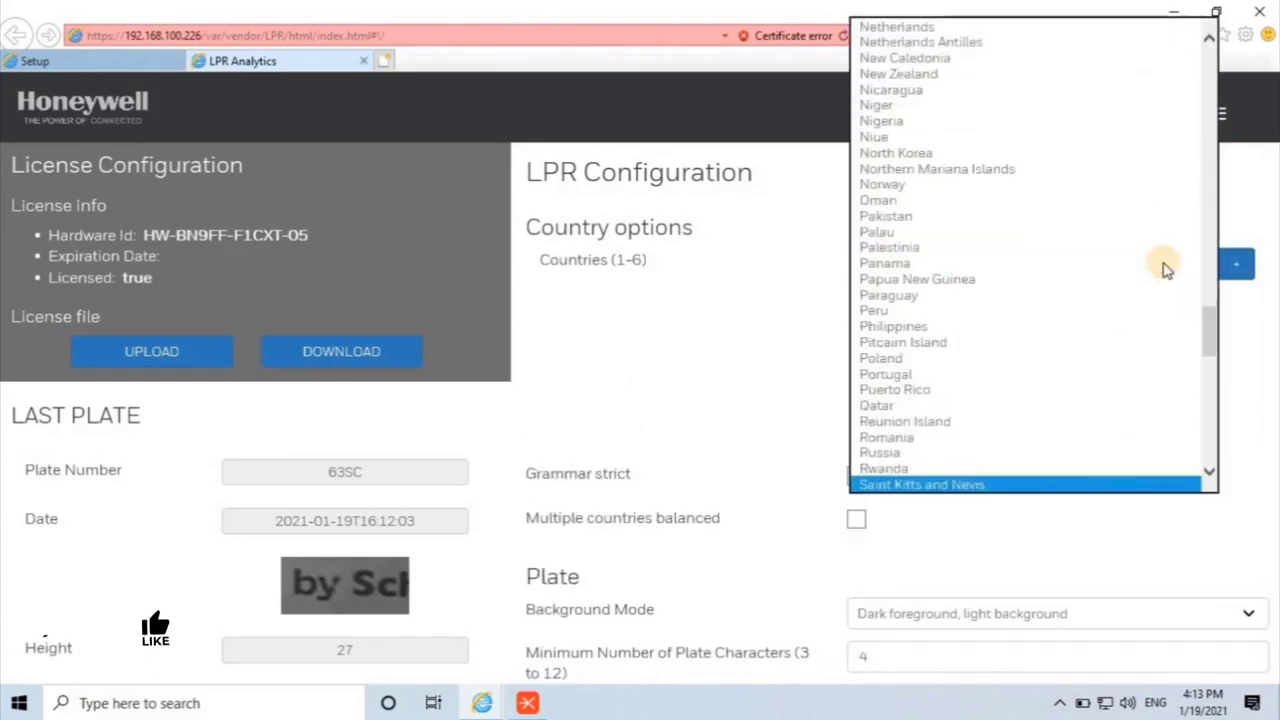
scroll(1012, 452, "down", 2)
scroll(1012, 452, "down", 8)
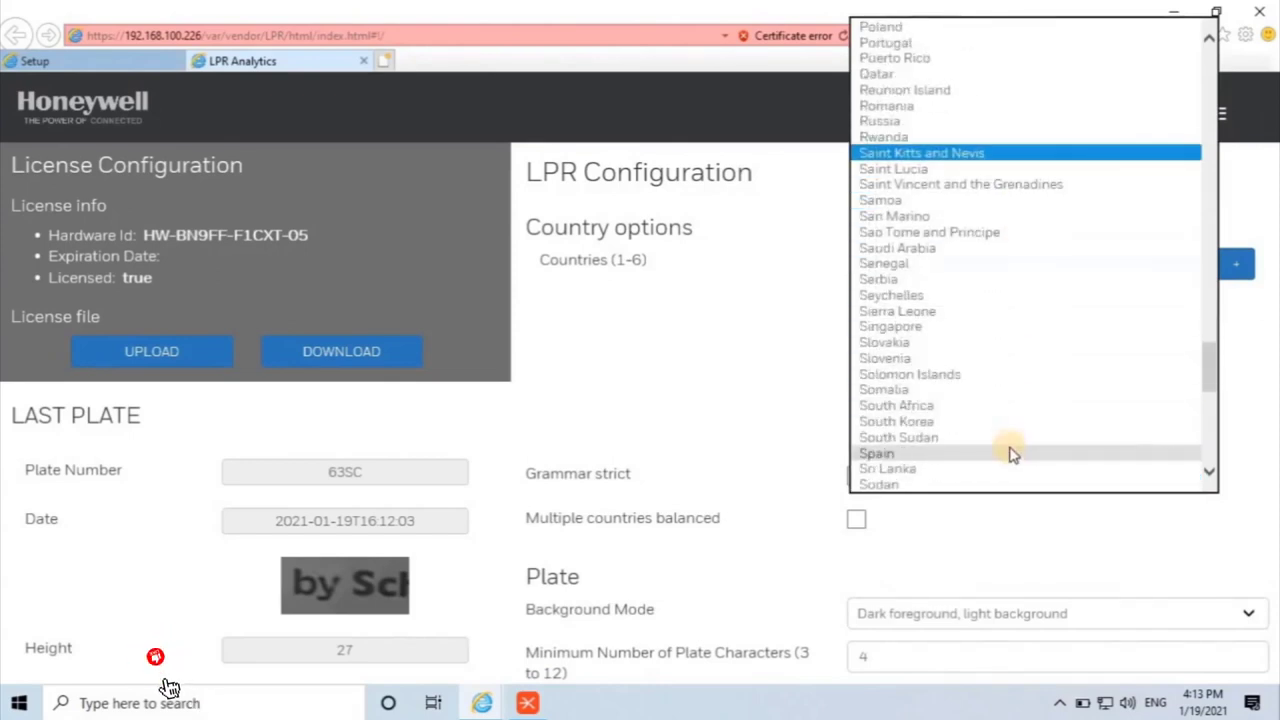
scroll(980, 277, "up", 2)
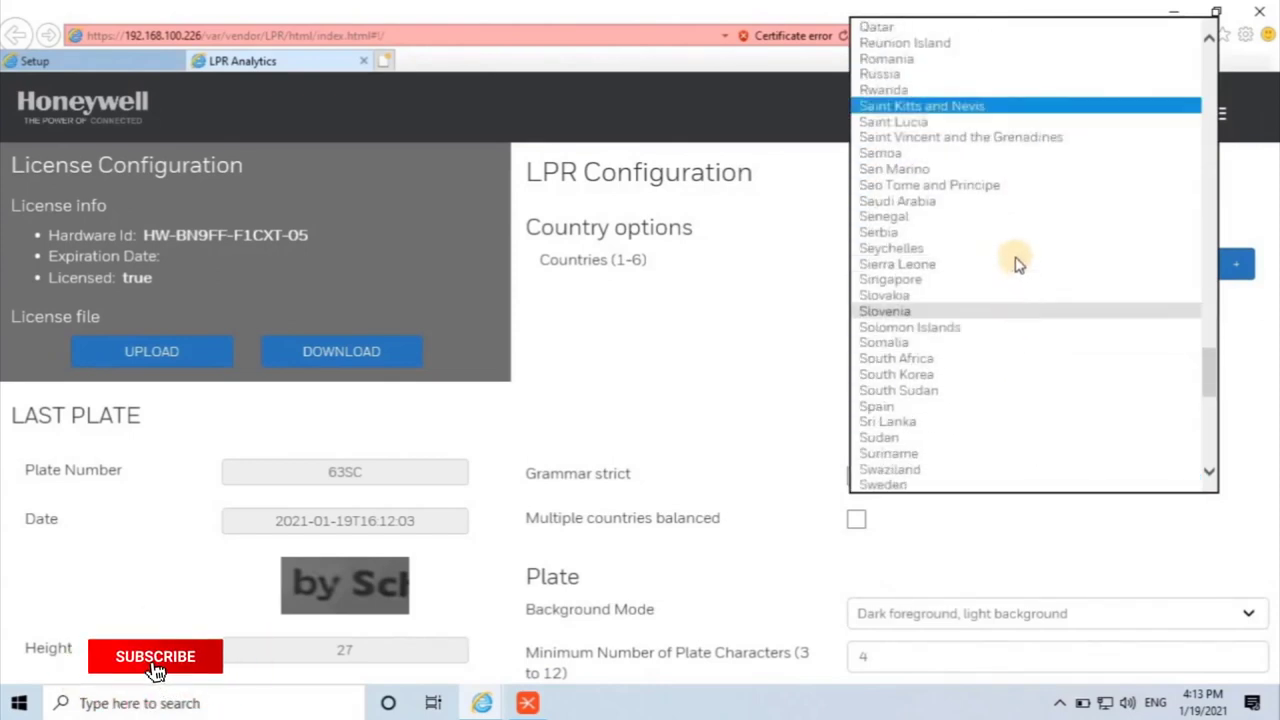
key("Down")
key("Down")
key("Down")
key("Down")
left_click(1014, 201)
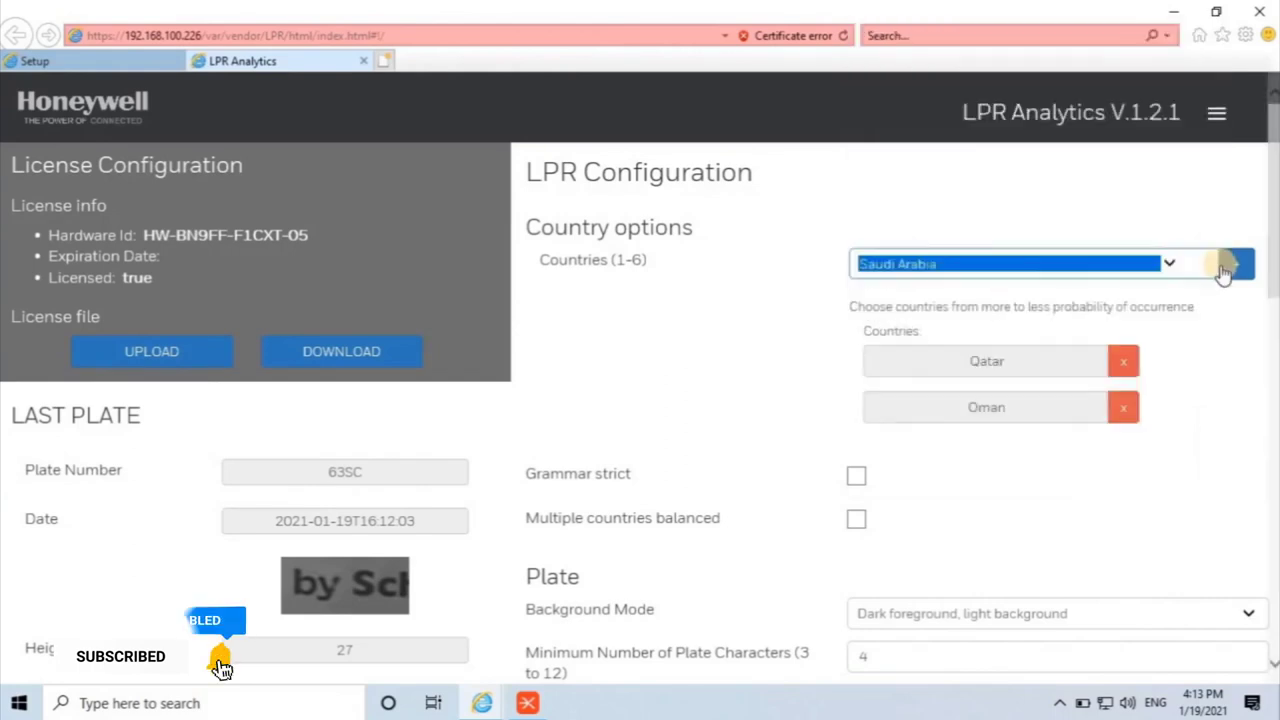
left_click(1234, 264)
Step: Add Bahrain below Saudi Arabia as the fourth country
left_click(1168, 263)
scroll(1100, 150, "up", 20)
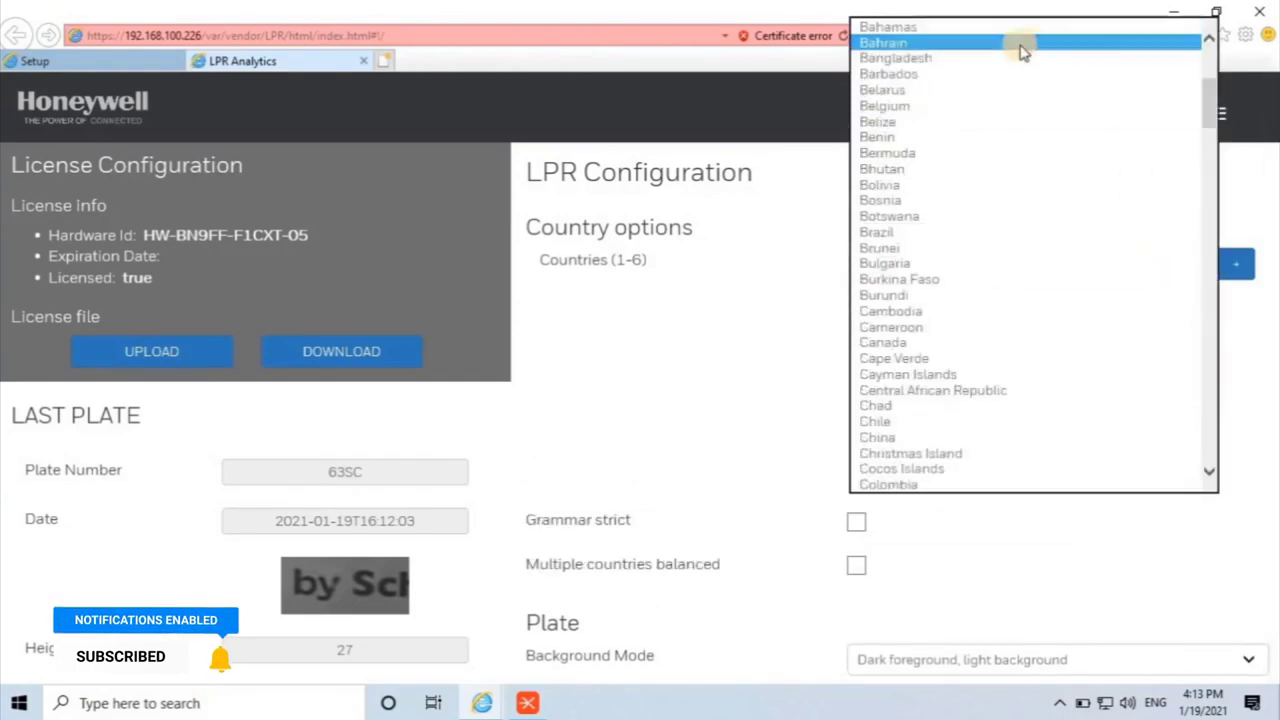
left_click(1020, 40)
left_click(1237, 264)
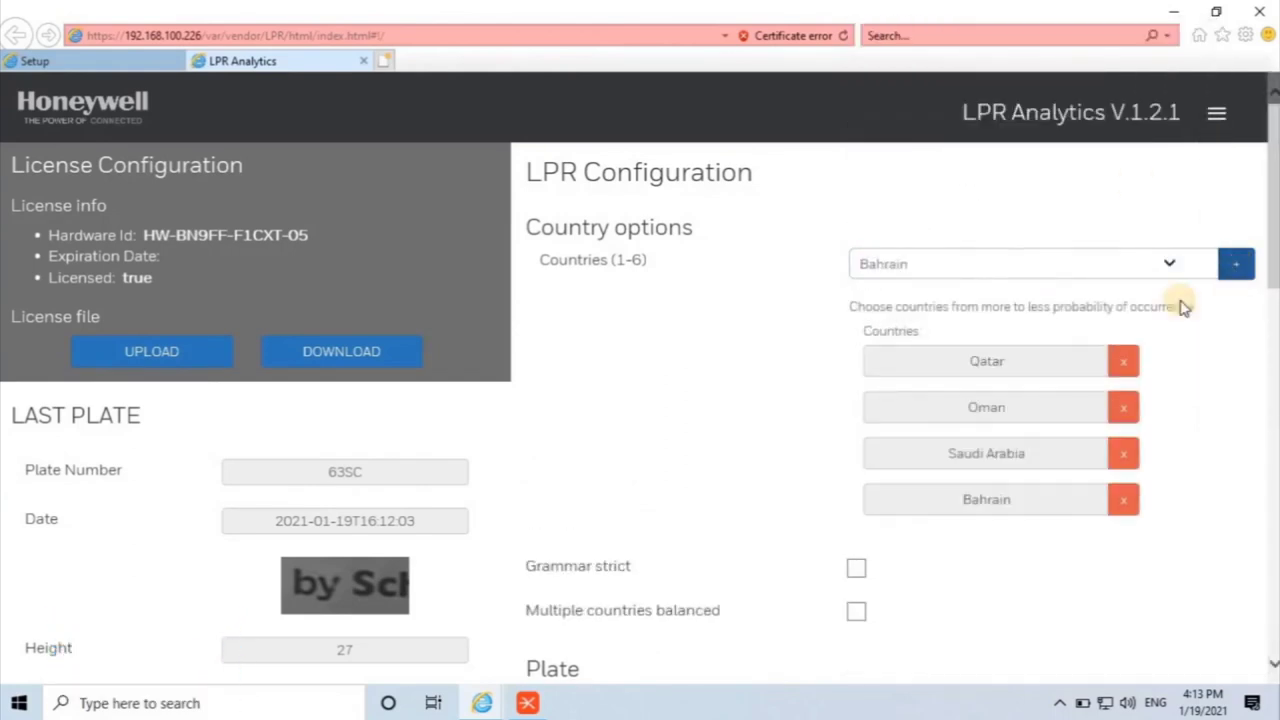
scroll(1100, 362, "down", 1)
scroll(1097, 364, "down", 1)
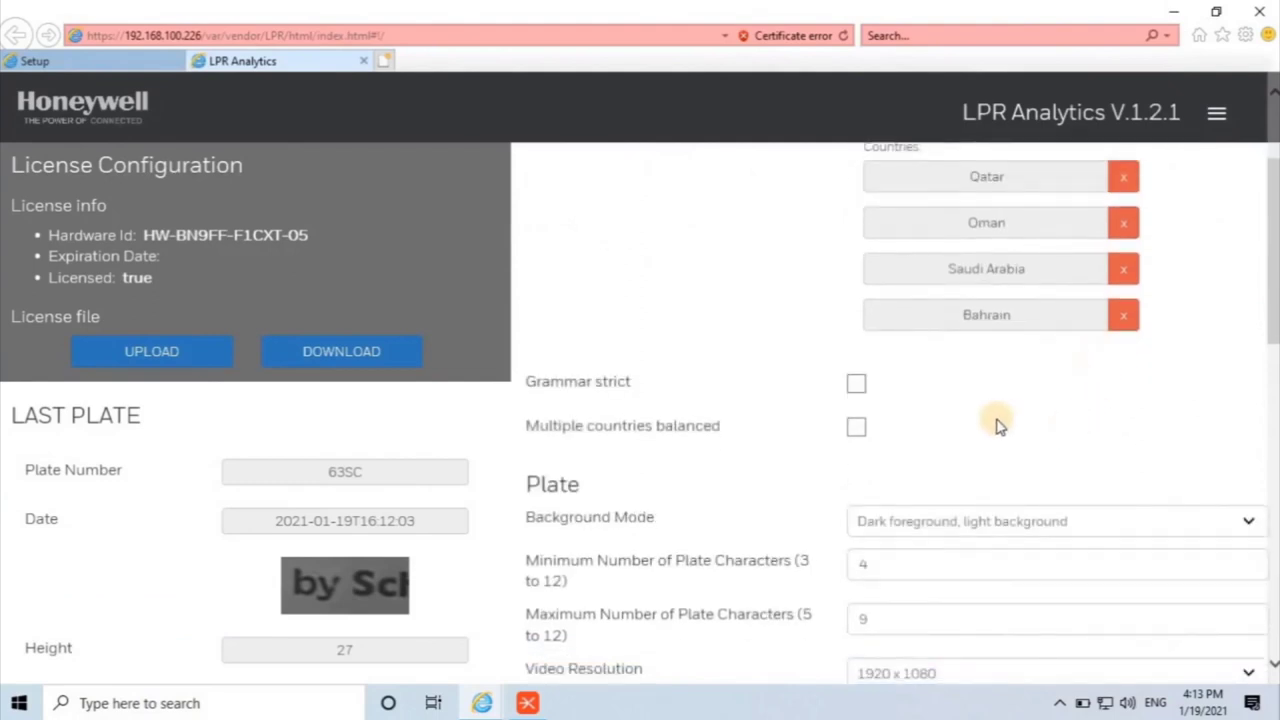
scroll(1000, 426, "down", 1)
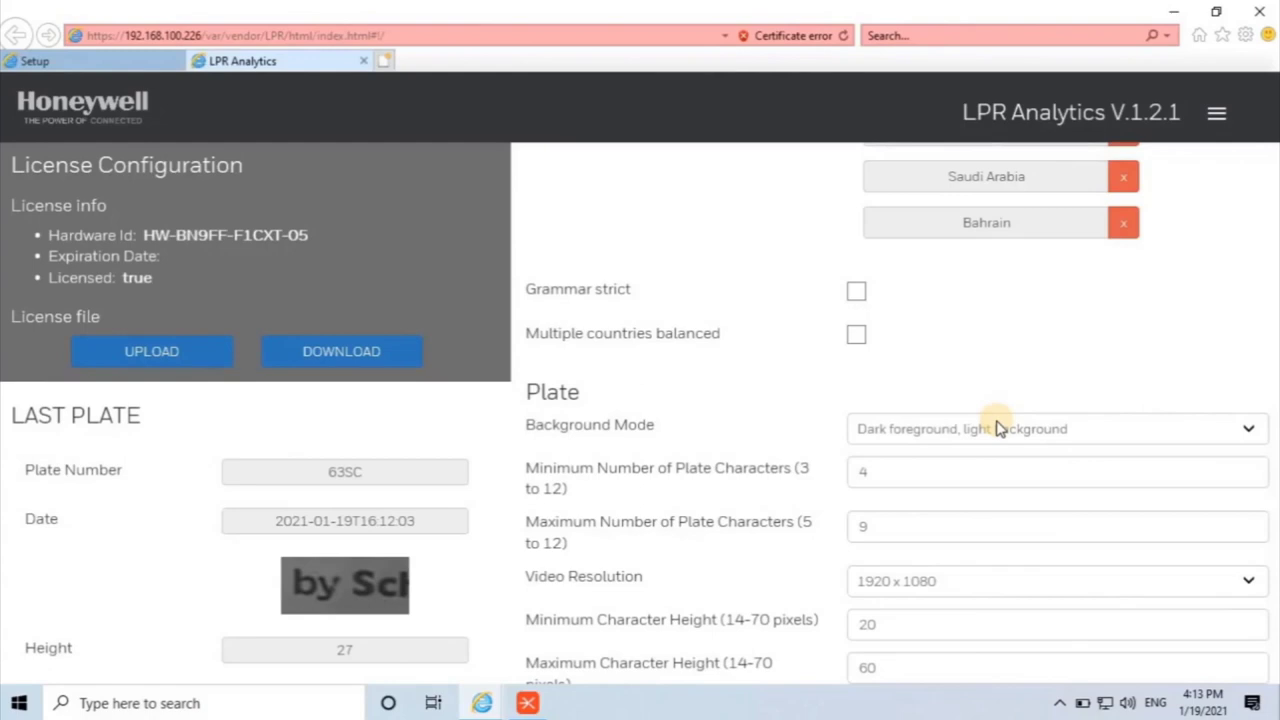
Step: Change Minimum Number of Plate Characters under Plate from 4 to 3
scroll(998, 425, "down", 1)
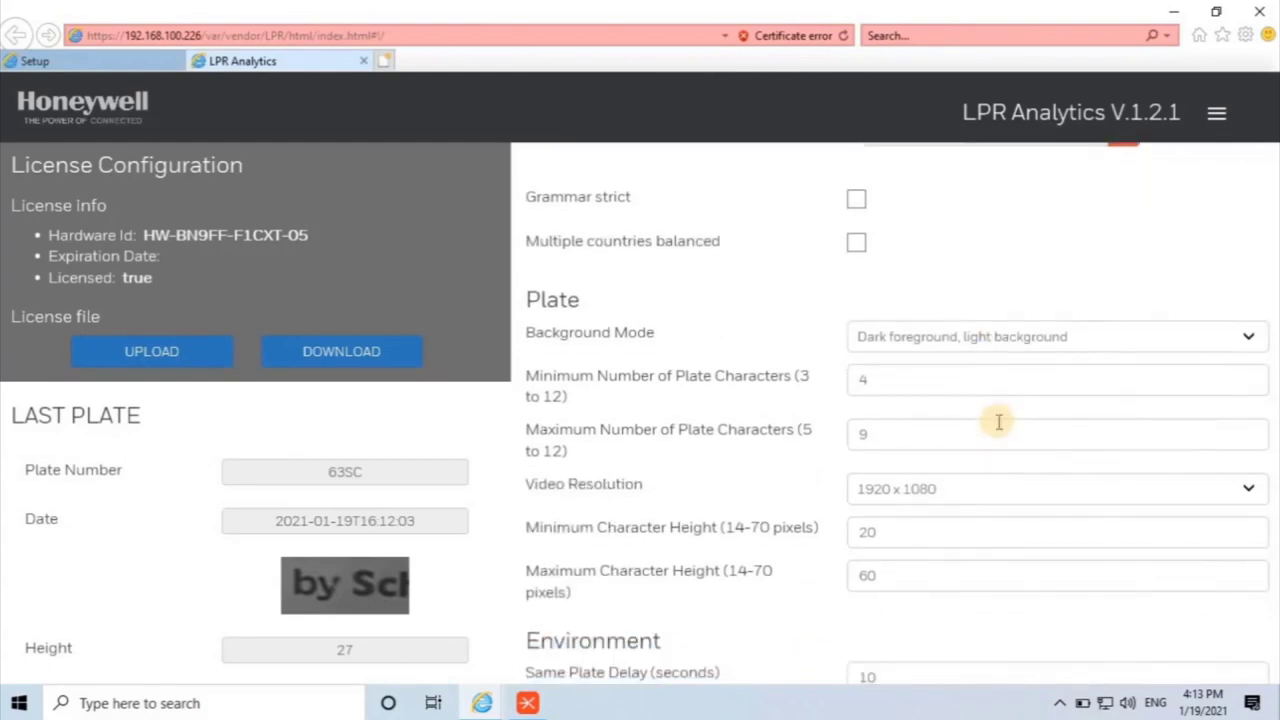
scroll(998, 422, "down", 1)
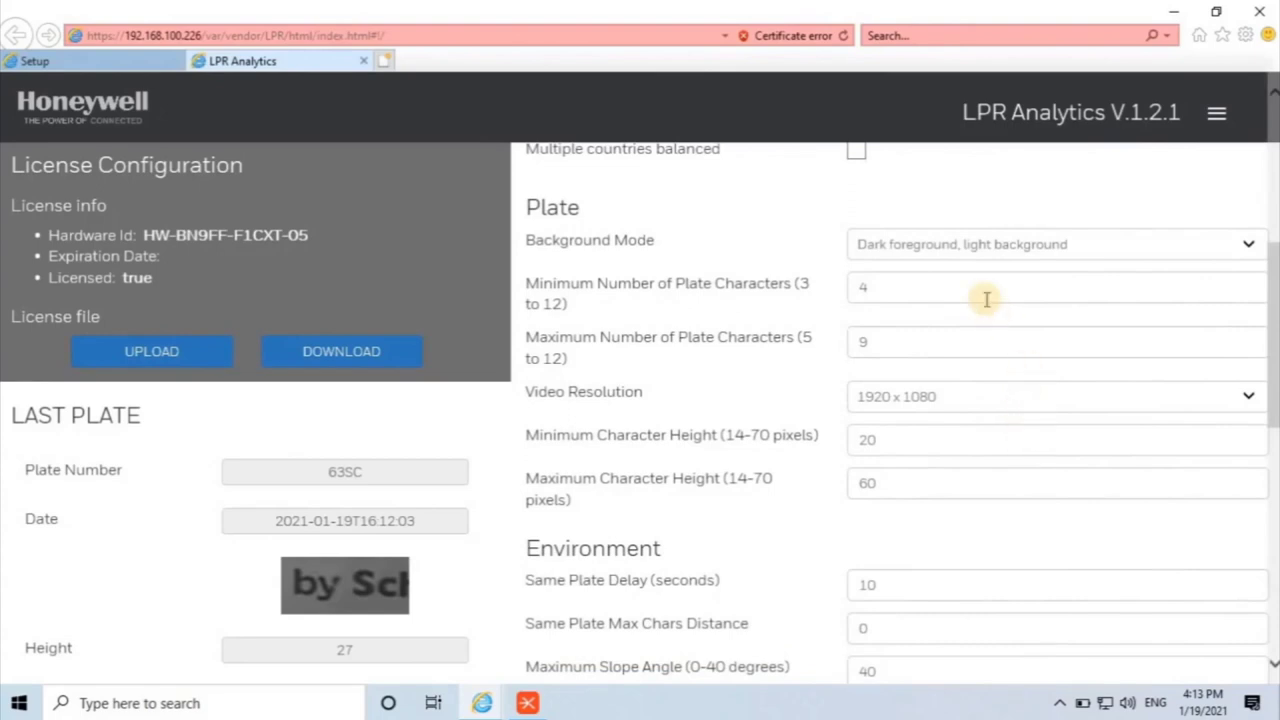
double_click(860, 286)
type("3")
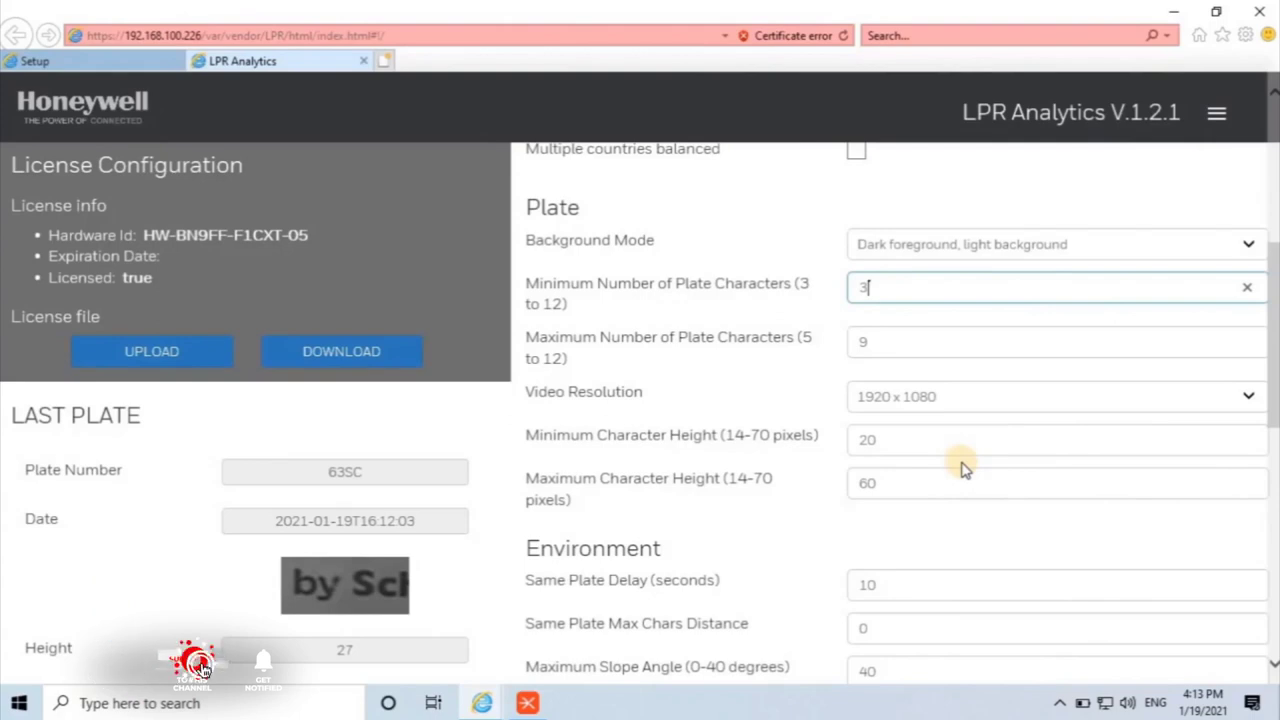
scroll(963, 470, "down", 1)
scroll(966, 465, "down", 3)
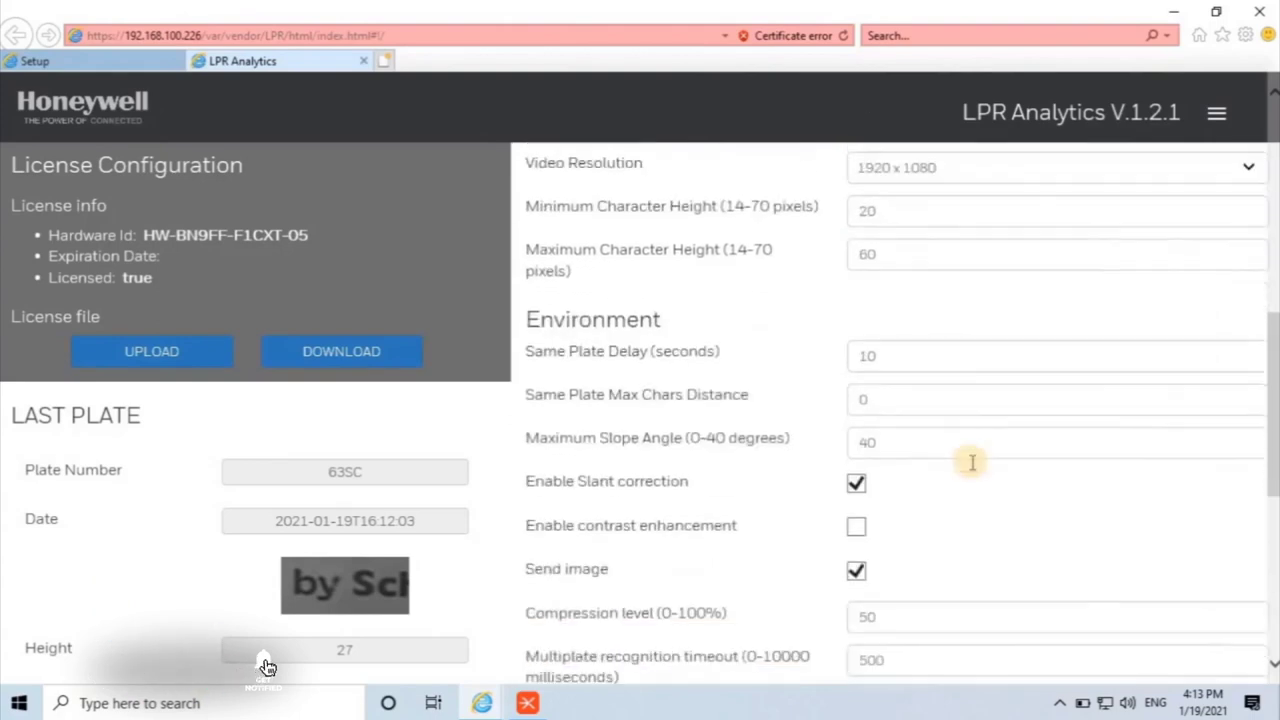
scroll(986, 463, "down", 2)
Step: Submit the configuration and close the Save config! confirmation
scroll(986, 441, "down", 2)
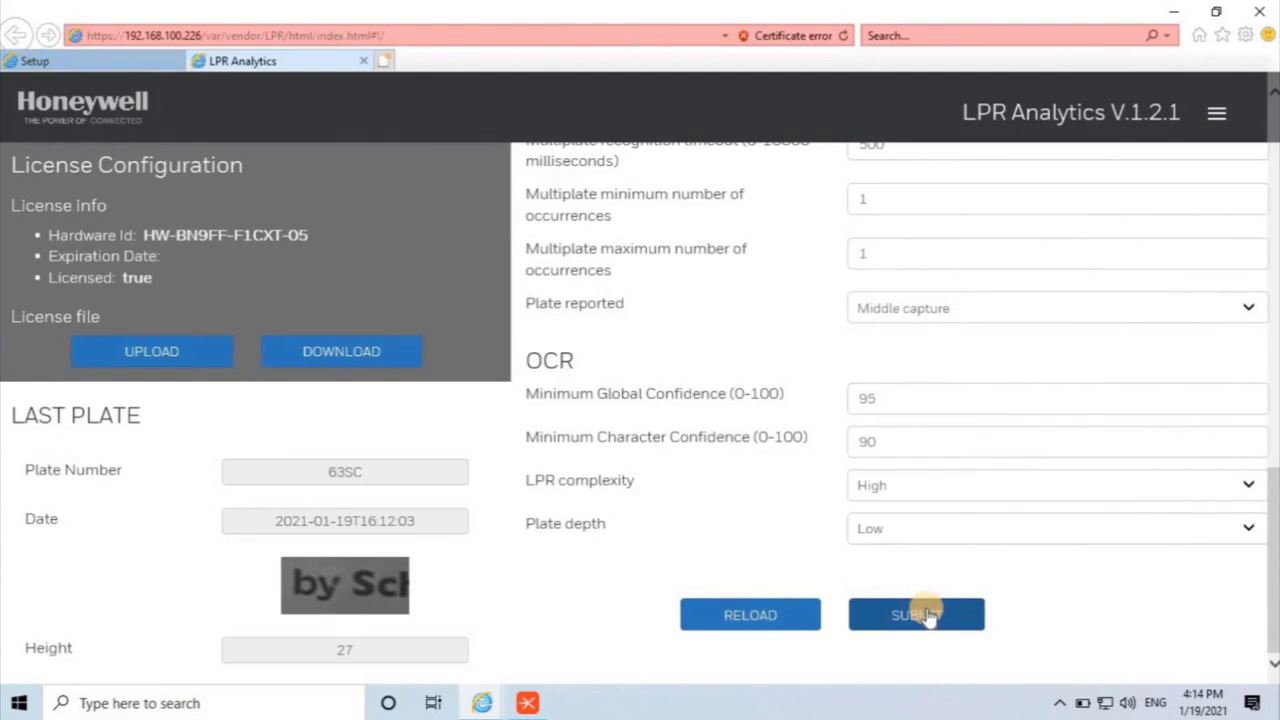
left_click(928, 617)
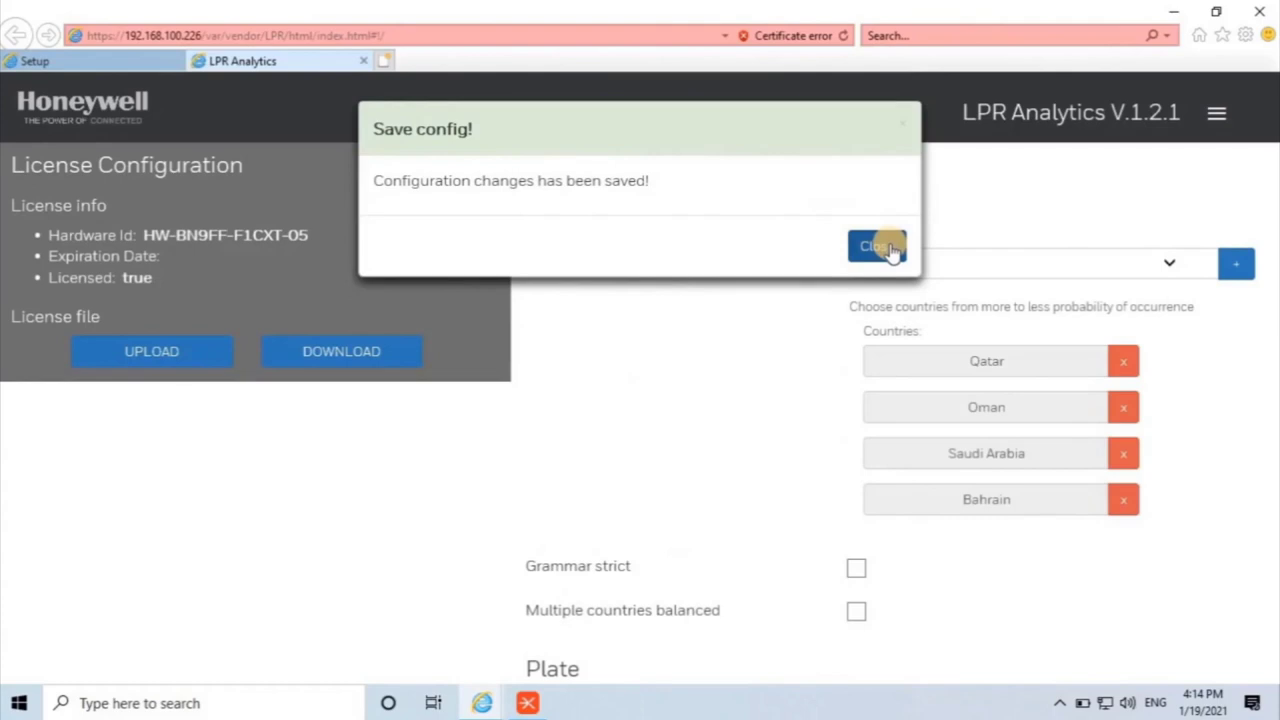
left_click(880, 247)
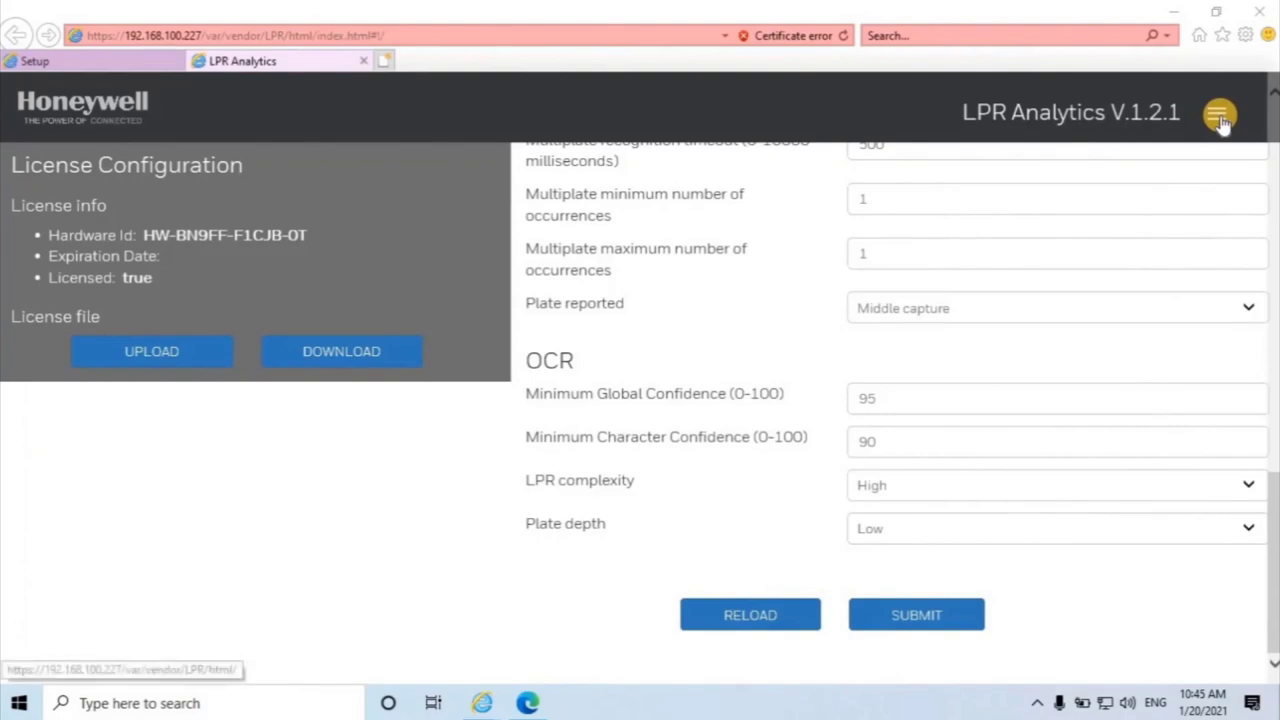
Step: Draw a Region of Interest polygon over the tunnel road, submit it, and close the confirmation
left_click(1220, 117)
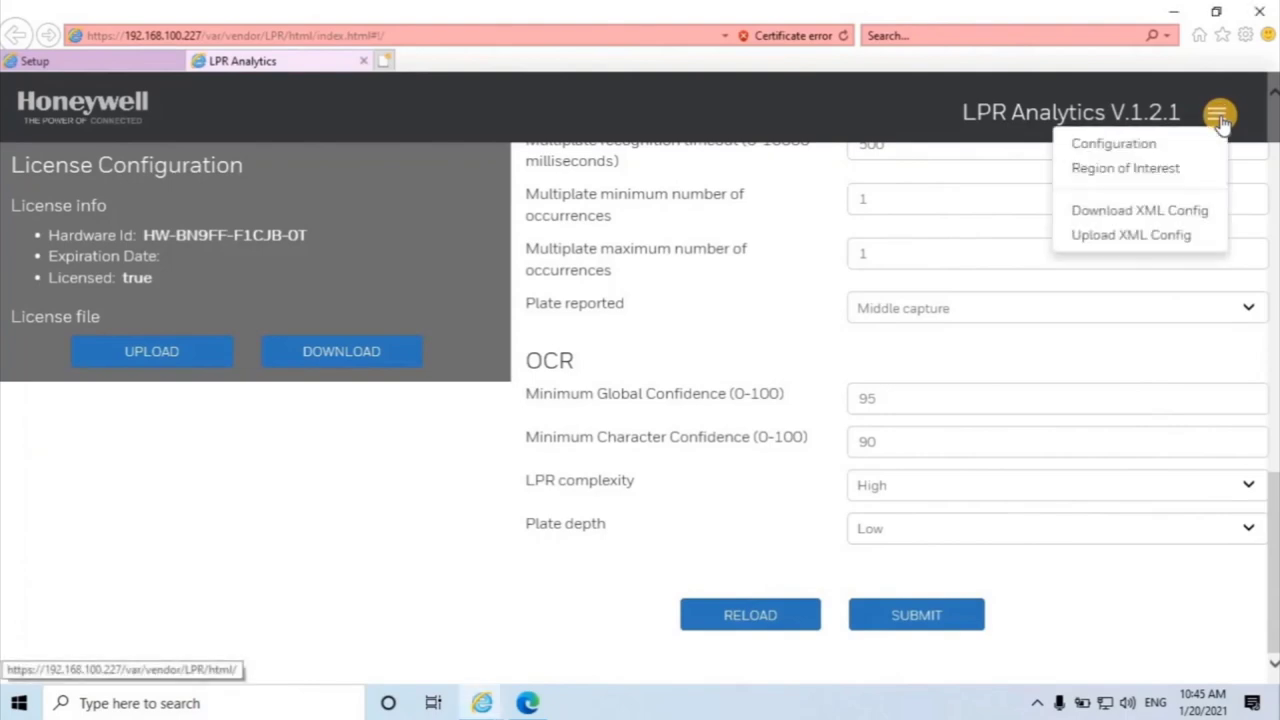
left_click(1140, 172)
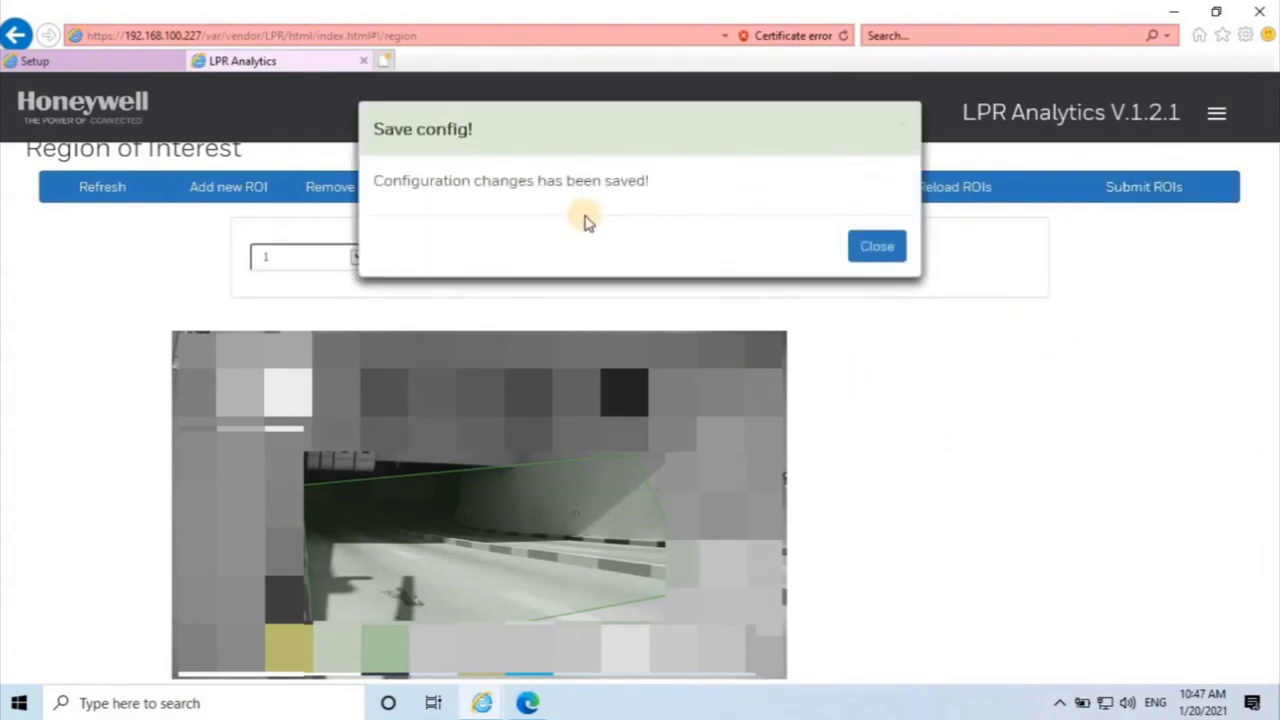
left_click(885, 247)
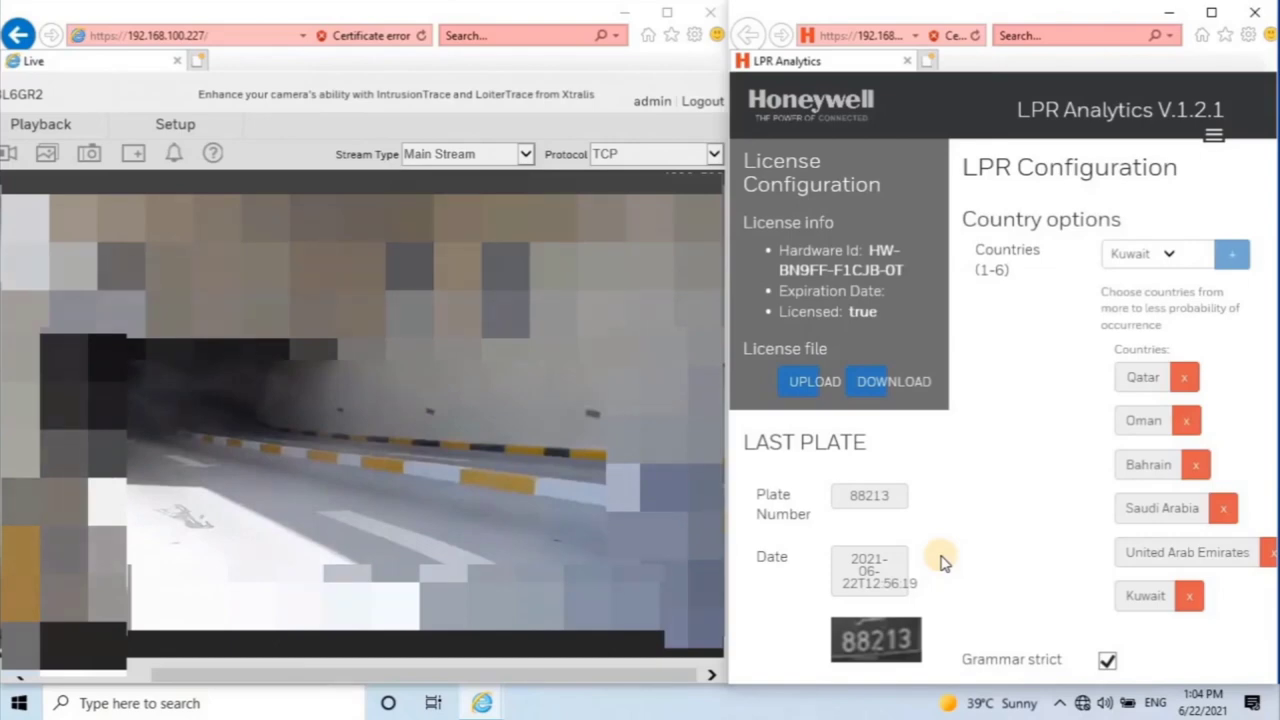
Step: Maximize the LPR Analytics browser window to full screen
left_click(1211, 12)
Step: Scroll the configuration panel to review the six countries and last detected plate
scroll(525, 525, "down", 1)
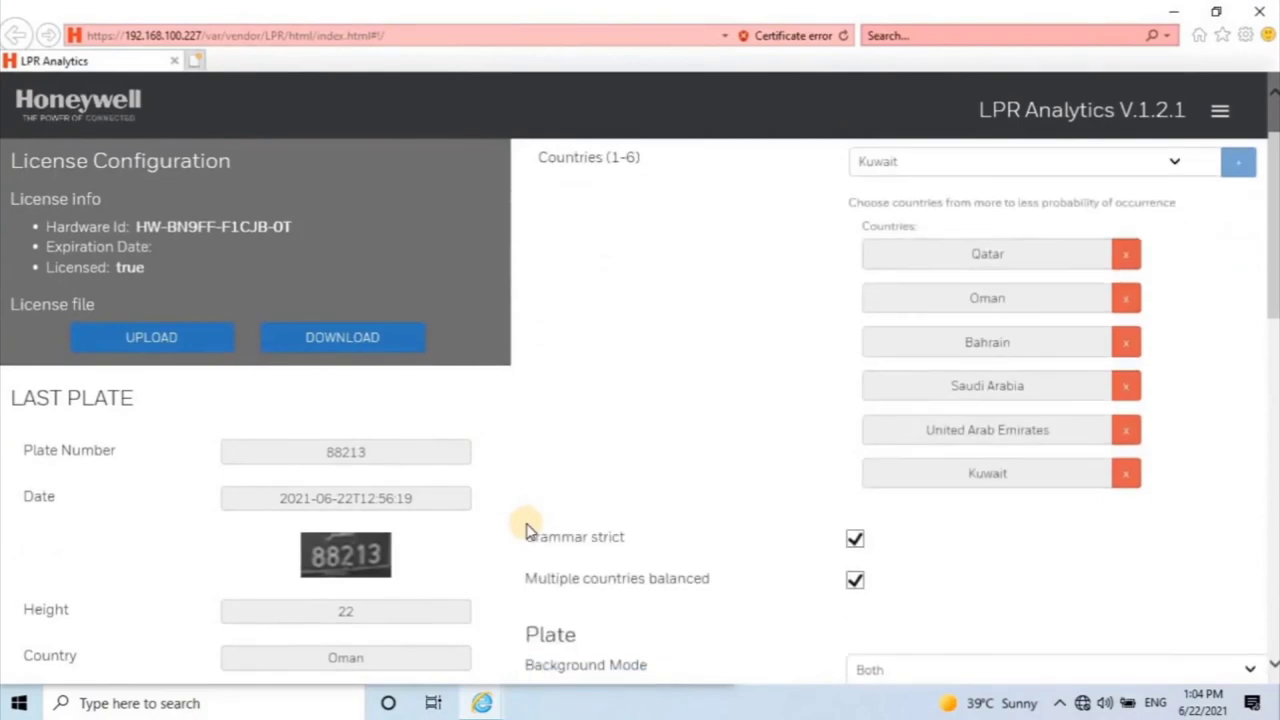
scroll(523, 523, "up", 1)
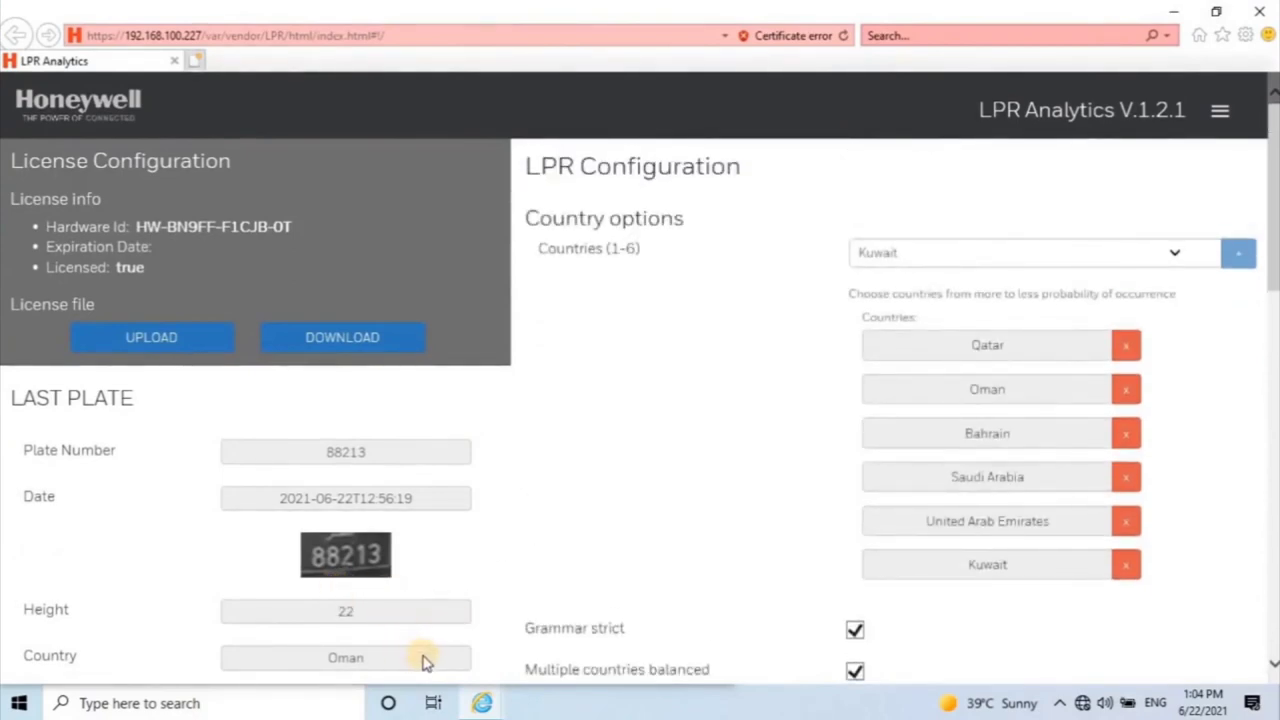